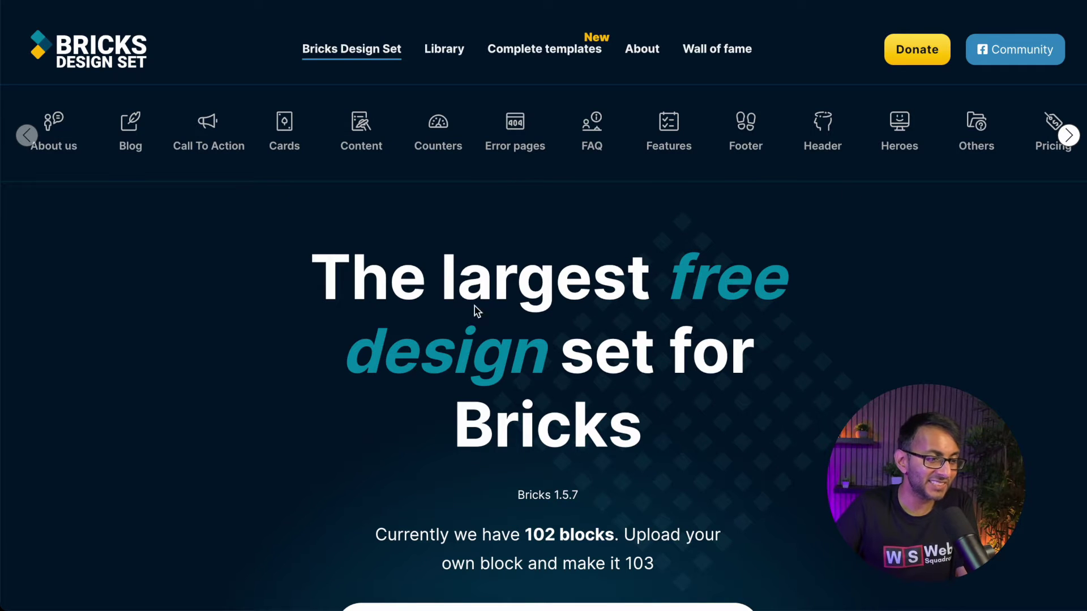
# Browse the Wall of fame contributor cards, then go to the template Library
pyautogui.click(717, 49)
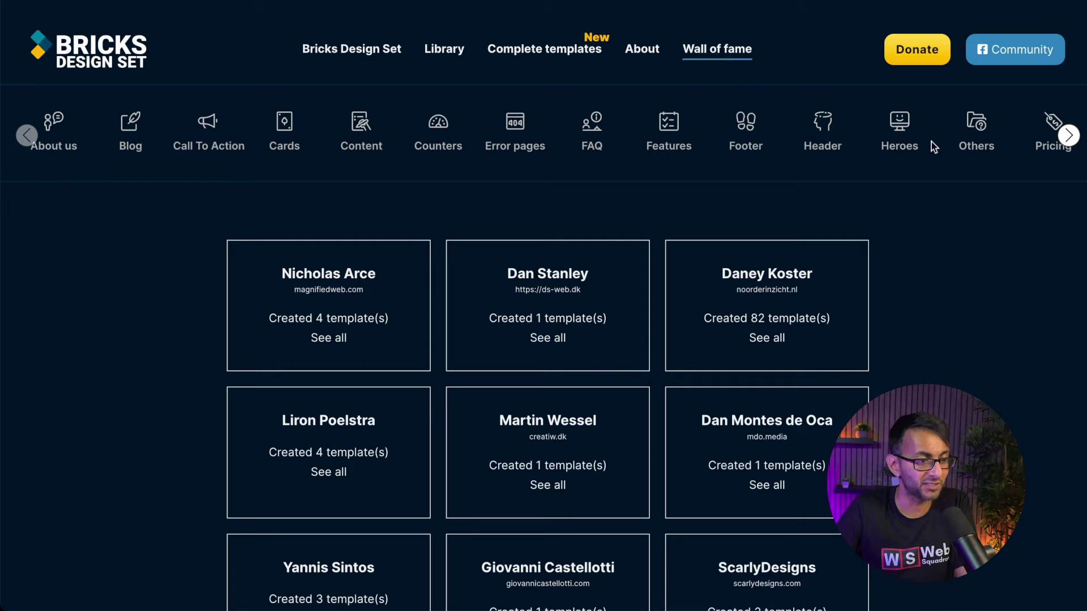
pyautogui.scroll(-5, 543, 340)
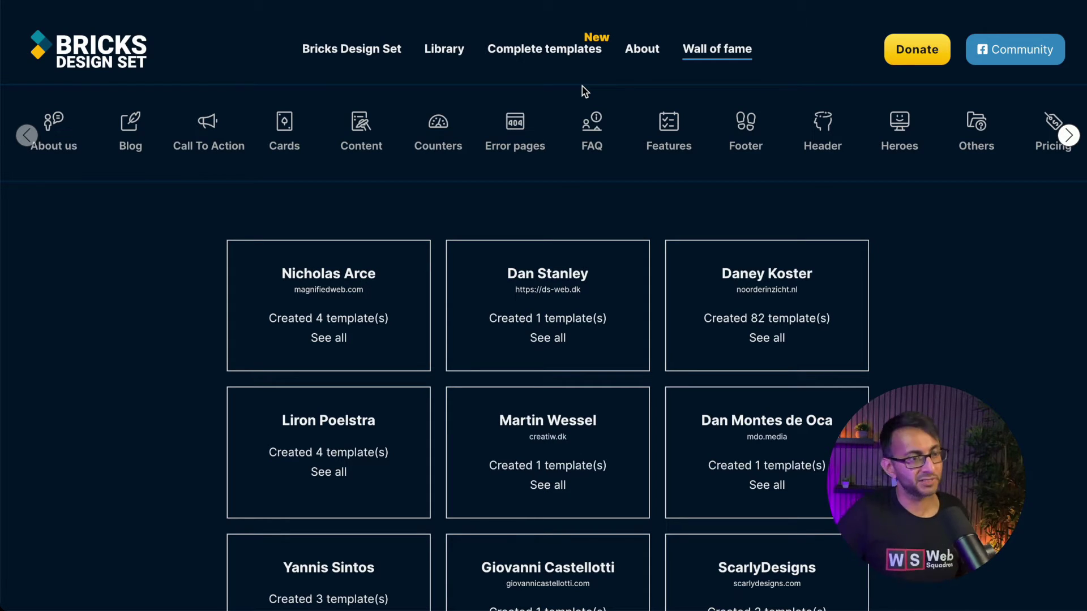
pyautogui.click(527, 51)
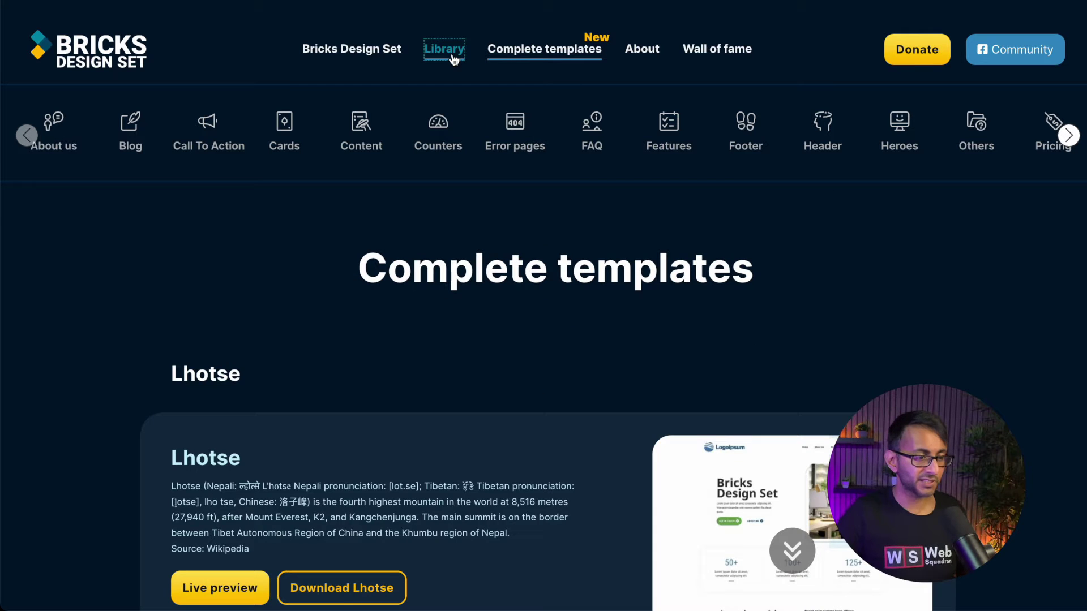
# Browse the Library's Call To Action templates, then scroll the category carousel for more categories
pyautogui.click(448, 53)
pyautogui.scroll(-4, 783, 140)
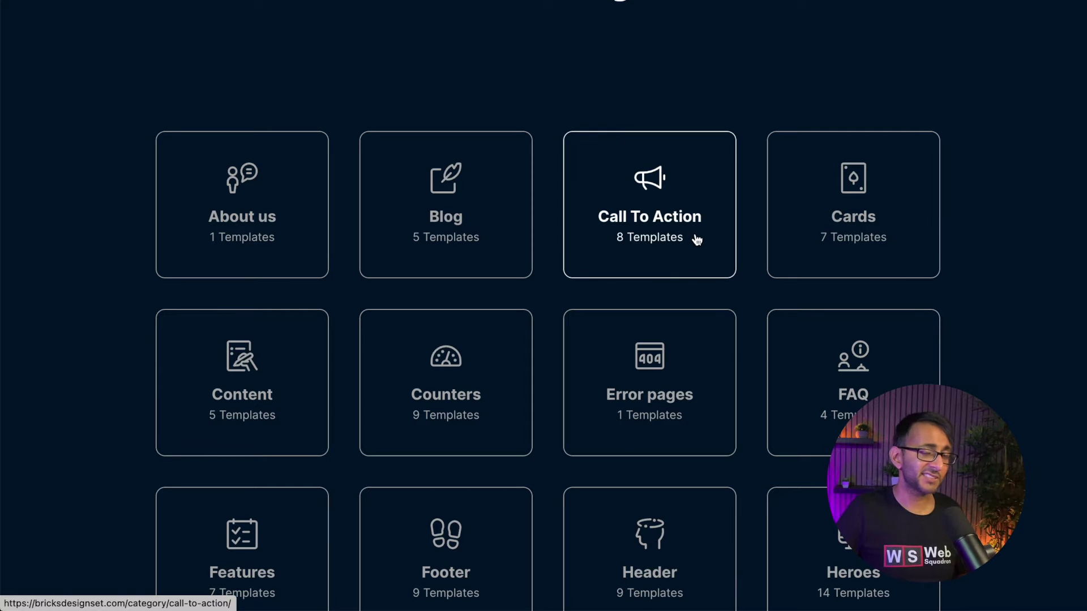
pyautogui.scroll(-2, 688, 433)
pyautogui.scroll(-2, 688, 434)
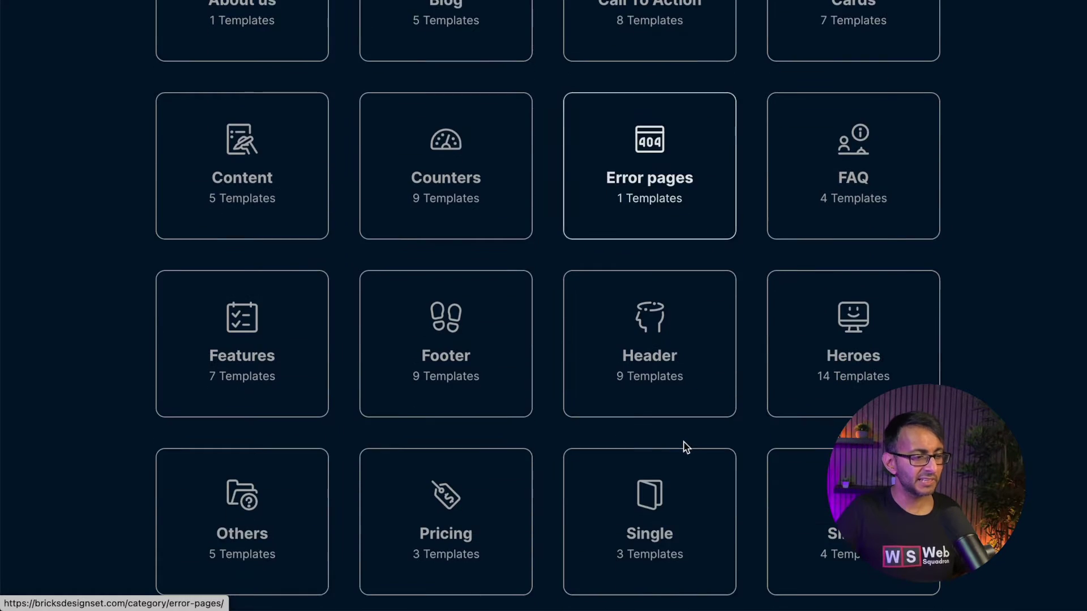
pyautogui.scroll(2, 671, 297)
pyautogui.click(655, 153)
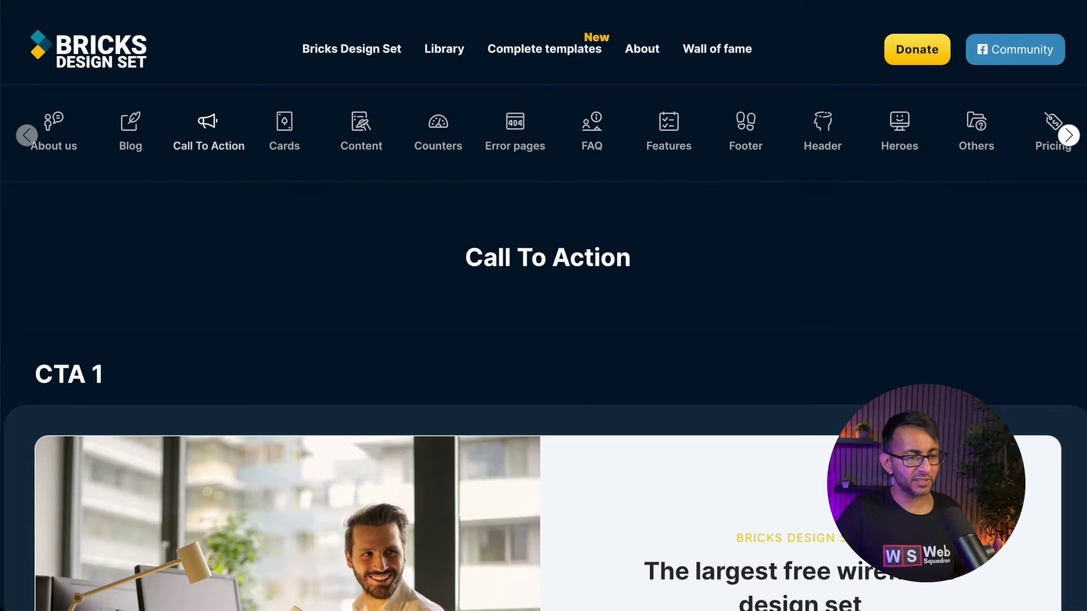
pyautogui.scroll(-4, 544, 340)
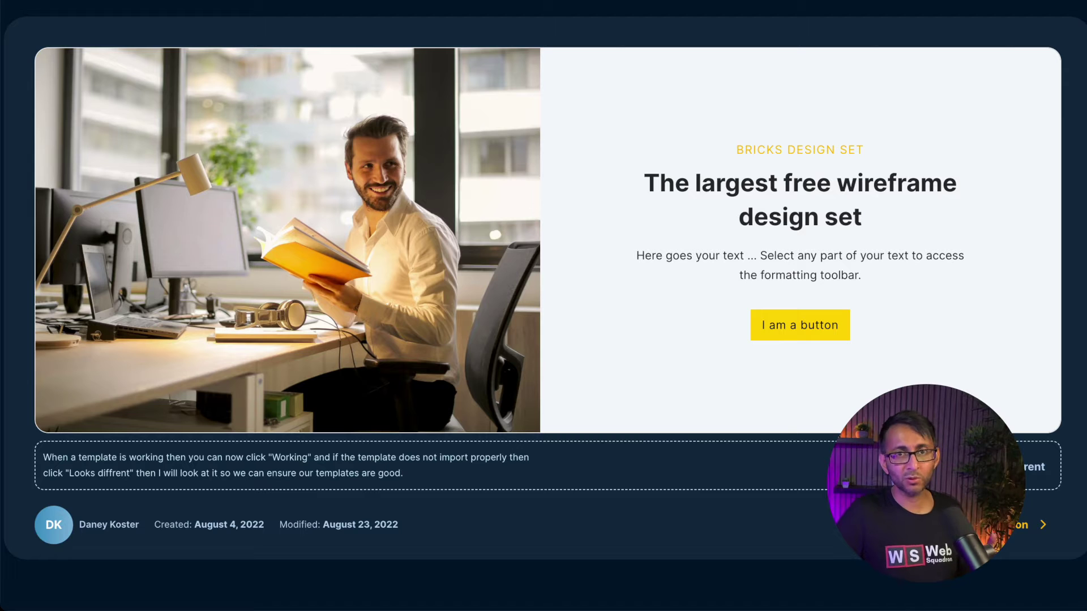
pyautogui.scroll(-1, 544, 306)
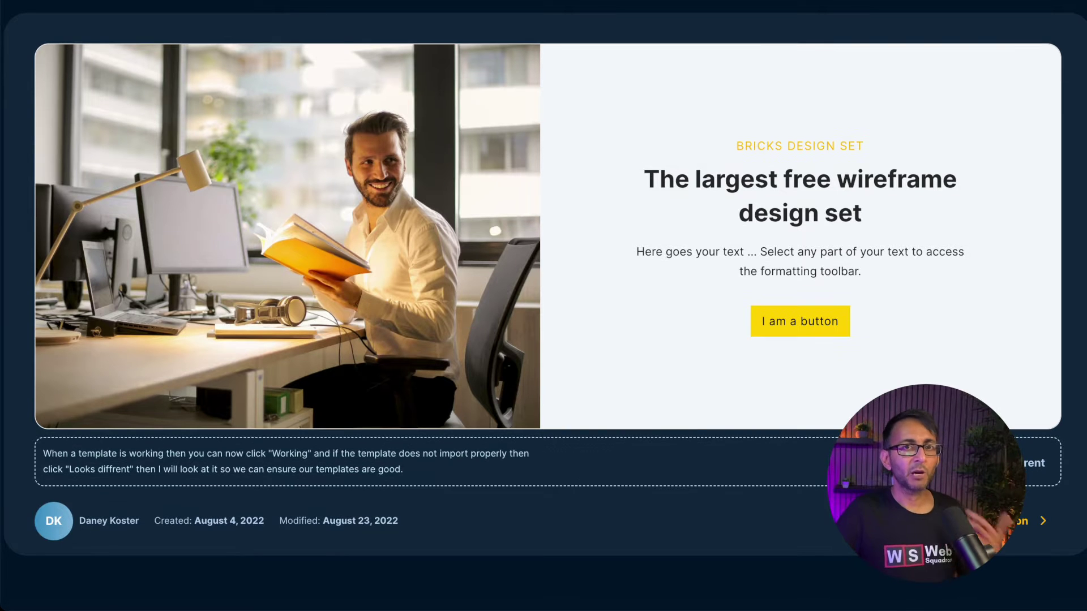
pyautogui.scroll(-10, 544, 306)
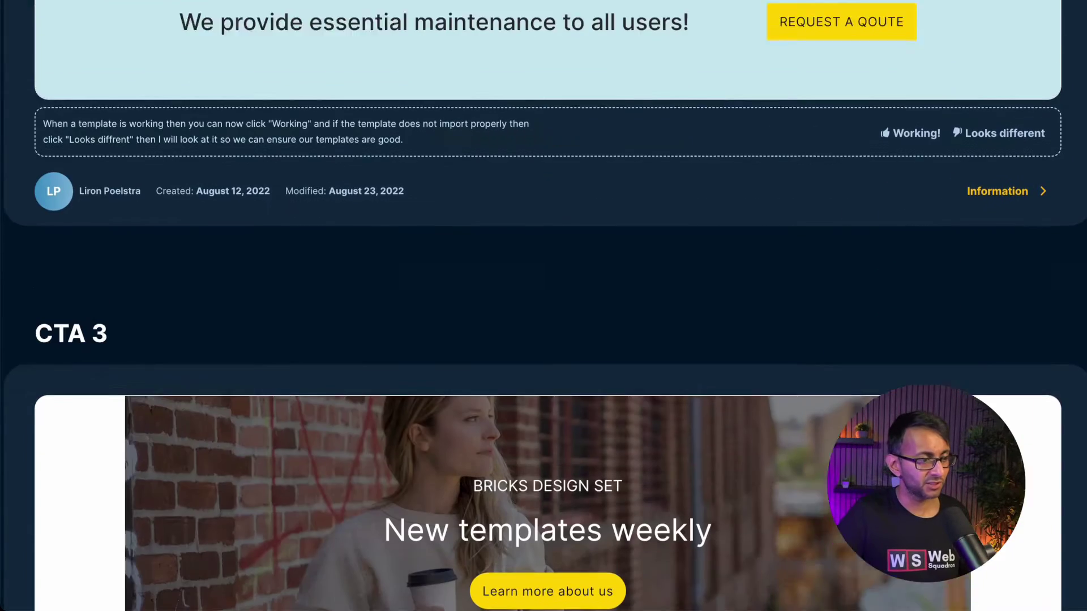
pyautogui.scroll(-5, 543, 306)
pyautogui.scroll(-3, 543, 306)
pyautogui.scroll(-2, 543, 305)
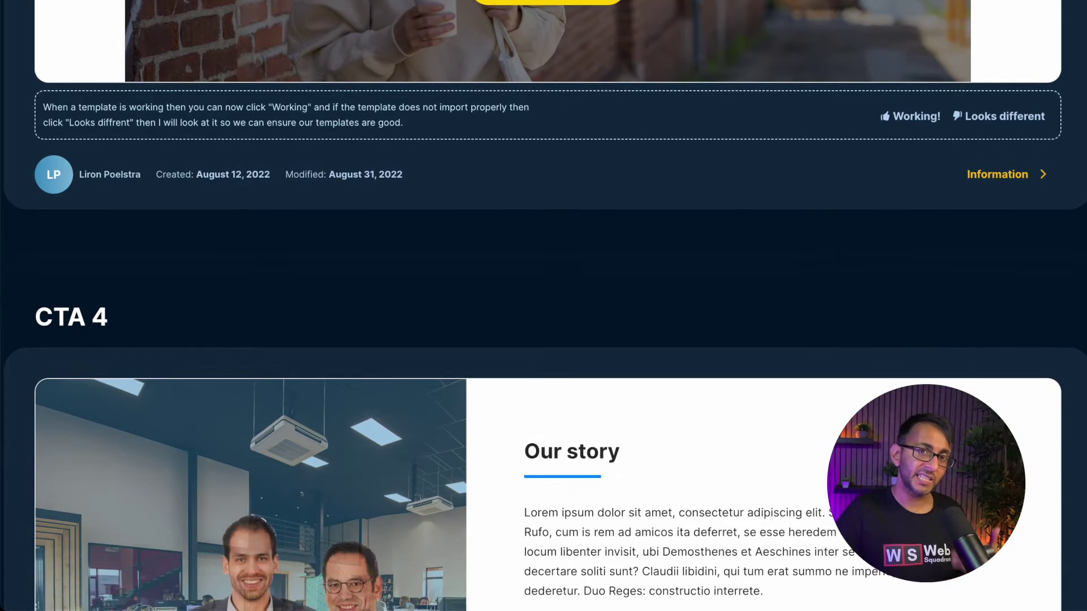
pyautogui.scroll(3, 543, 306)
pyautogui.press('Home')
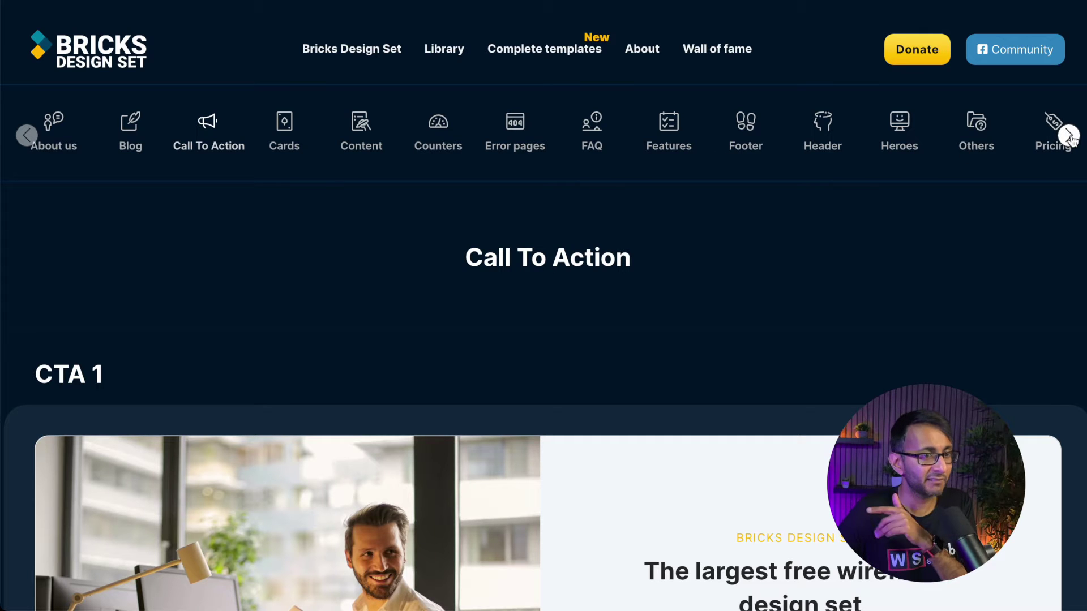
pyautogui.click(1068, 136)
# Open the Heroes category and scroll through Hero 1 to Hero 13
pyautogui.click(822, 132)
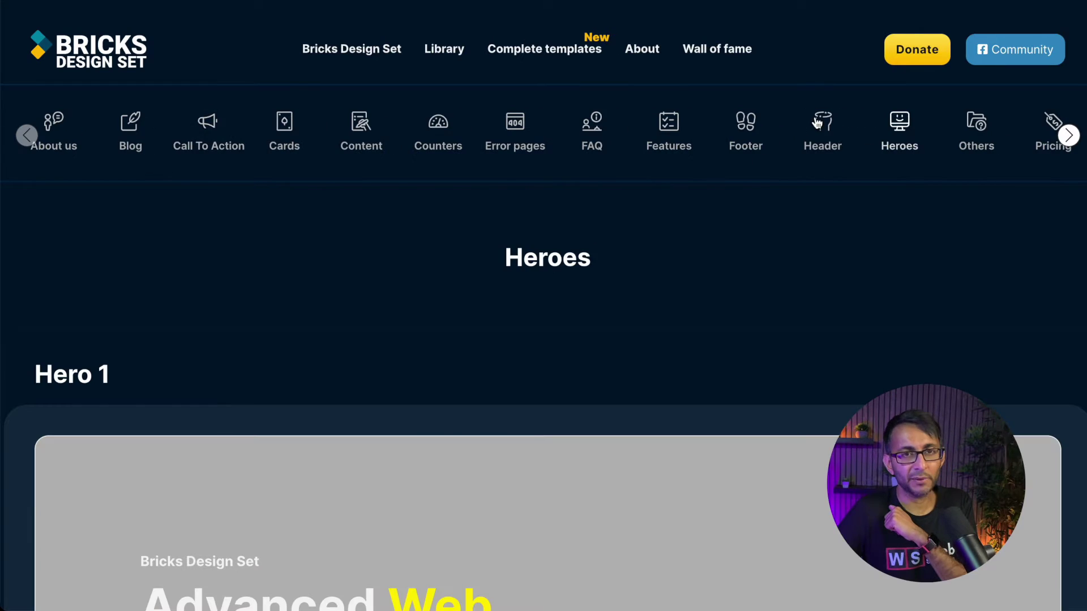
pyautogui.scroll(-15, 544, 339)
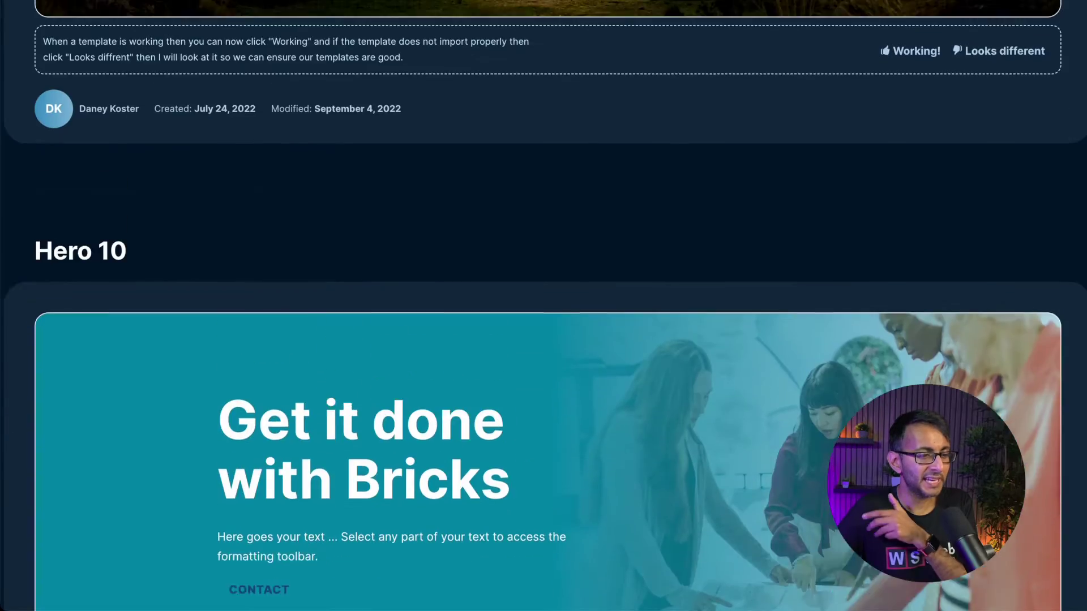
pyautogui.scroll(12, 544, 340)
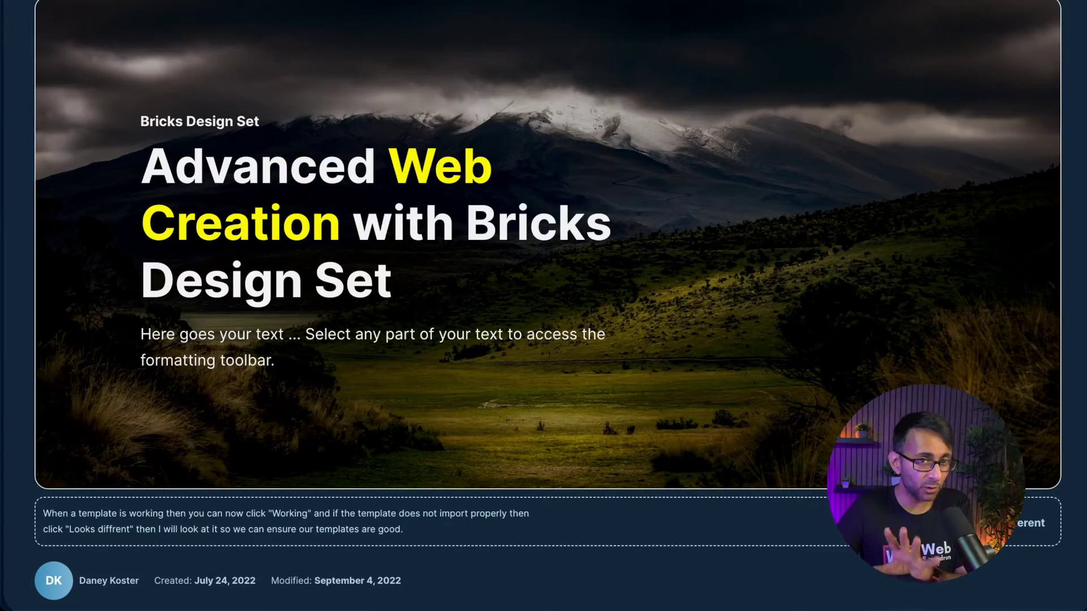
pyautogui.scroll(-8, 544, 340)
pyautogui.scroll(-8, 544, 340)
pyautogui.scroll(-6, 543, 340)
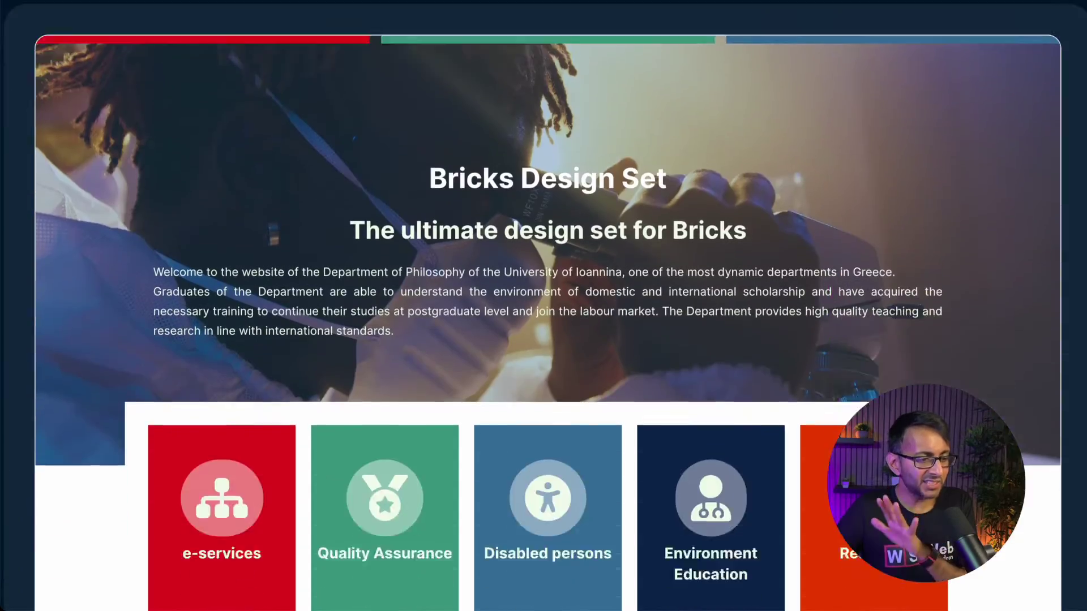
pyautogui.scroll(-3, 543, 340)
pyautogui.scroll(2, 543, 339)
pyautogui.scroll(-4, 543, 339)
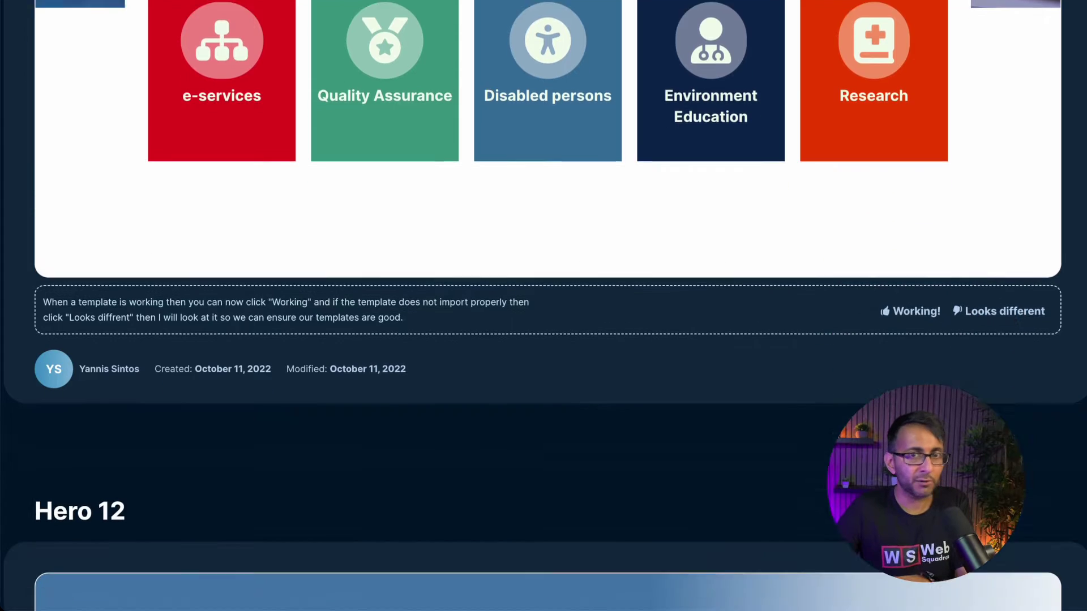
pyautogui.scroll(-2, 544, 340)
pyautogui.scroll(-4, 544, 340)
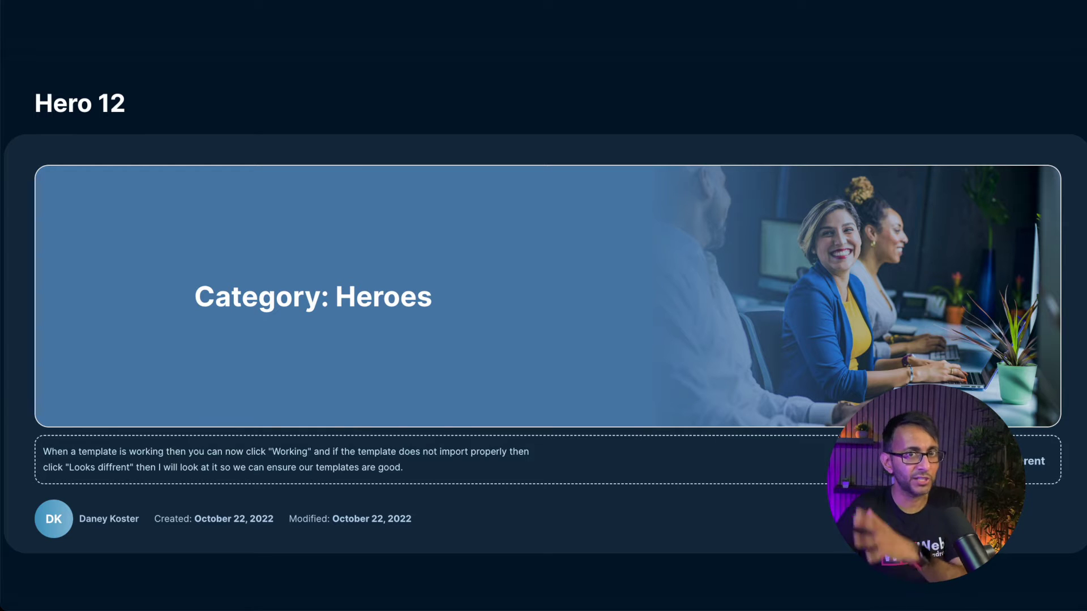
pyautogui.scroll(-4, 543, 340)
pyautogui.scroll(-4, 543, 340)
pyautogui.scroll(2, 543, 340)
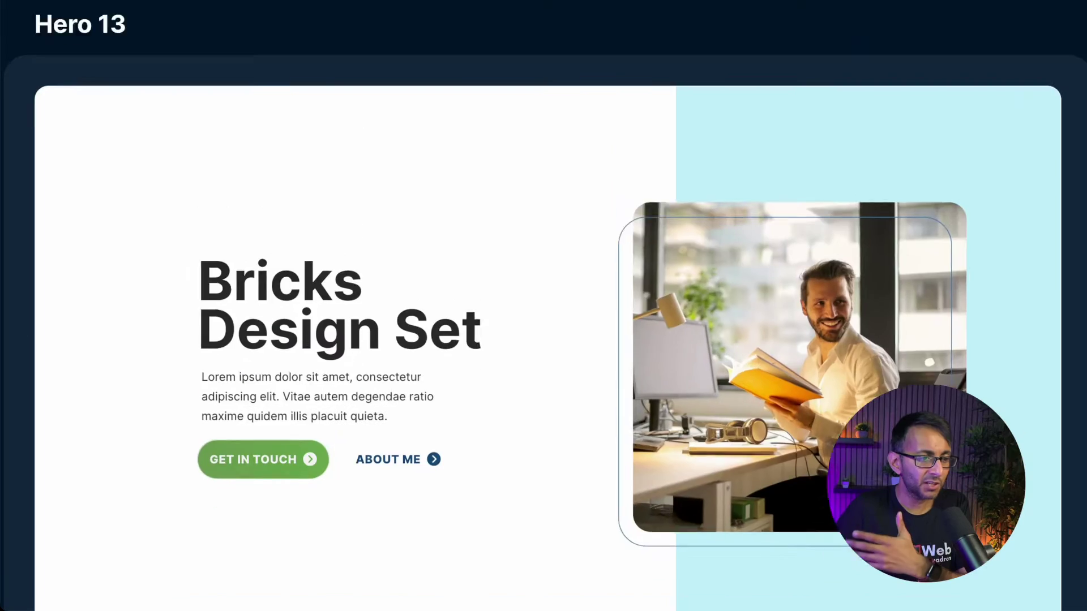
pyautogui.scroll(-2, 544, 340)
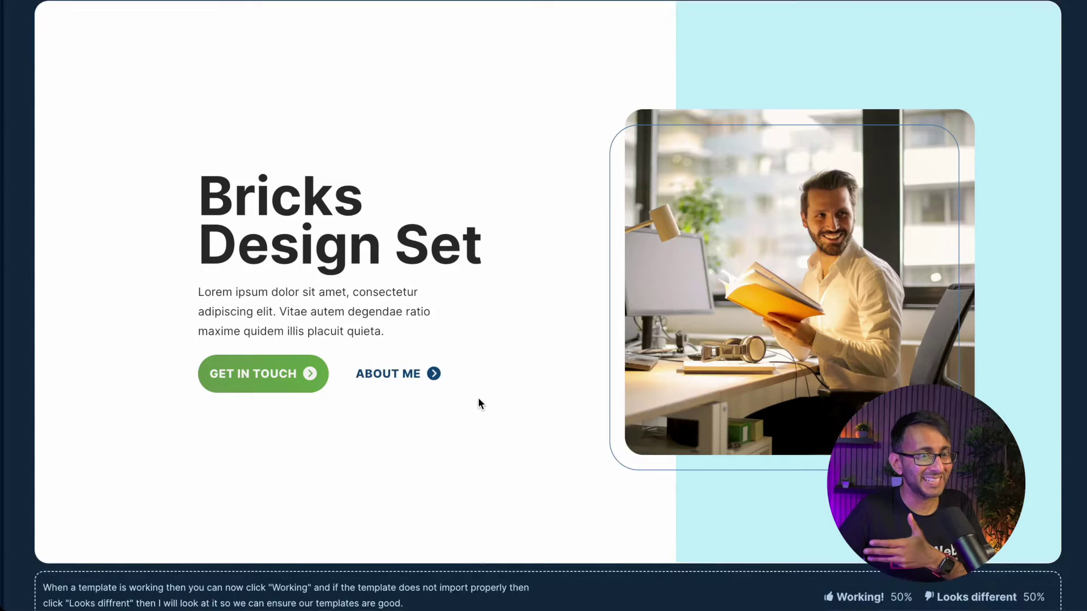
pyautogui.scroll(-3, 478, 398)
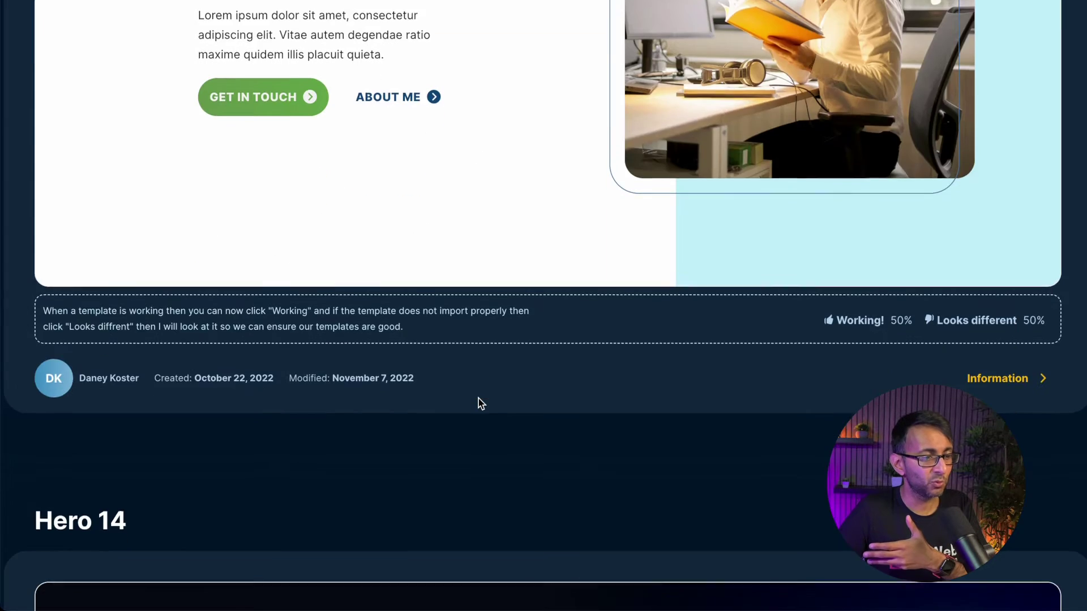
pyautogui.scroll(10, 478, 398)
pyautogui.scroll(-5, 479, 233)
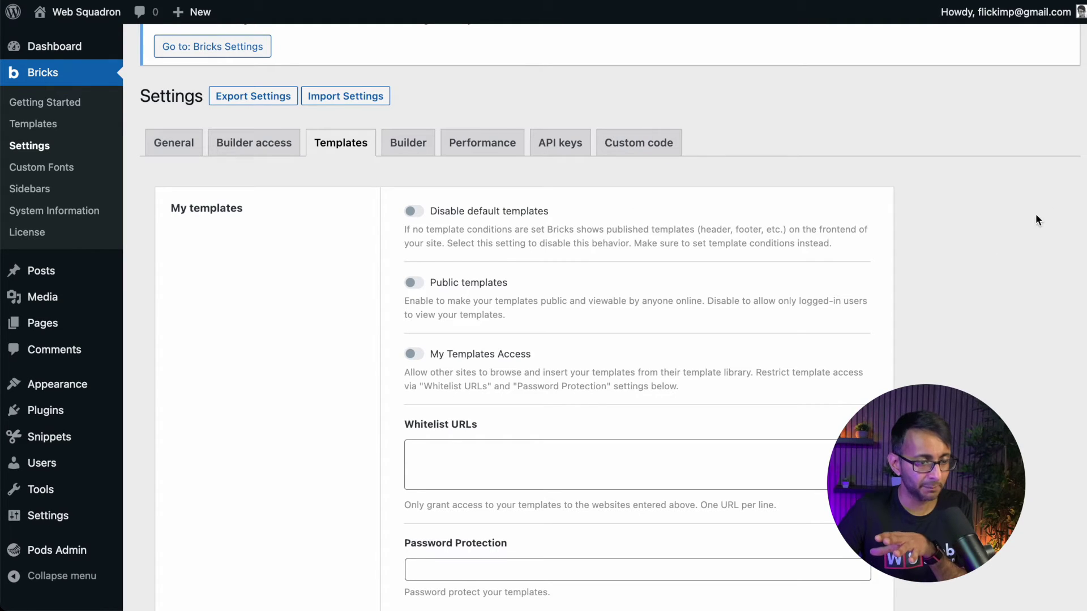
pyautogui.scroll(-4, 555, 380)
pyautogui.scroll(-3, 556, 380)
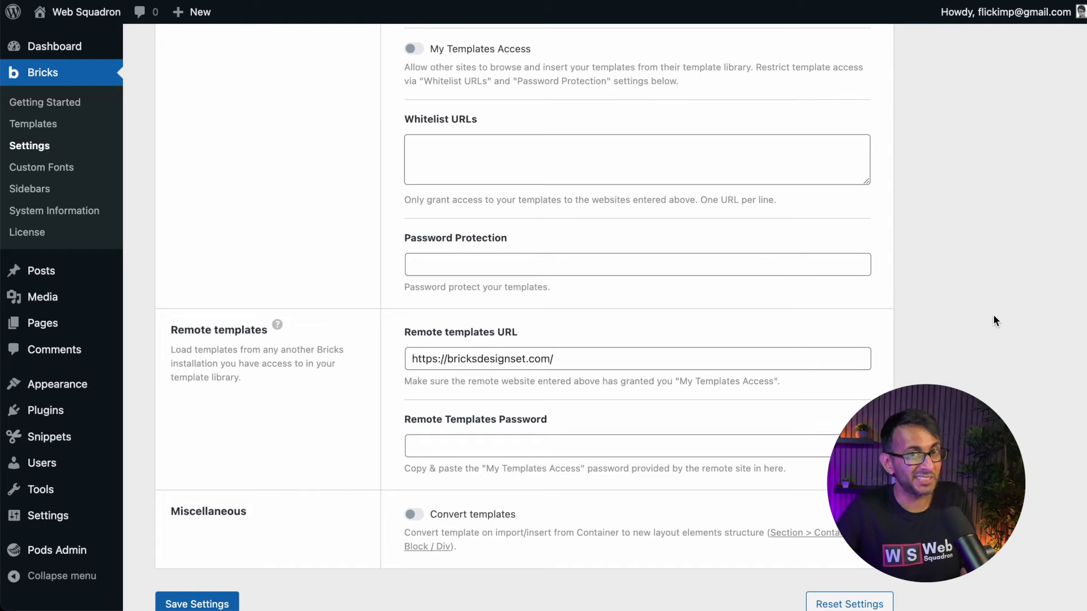
pyautogui.scroll(1, 337, 556)
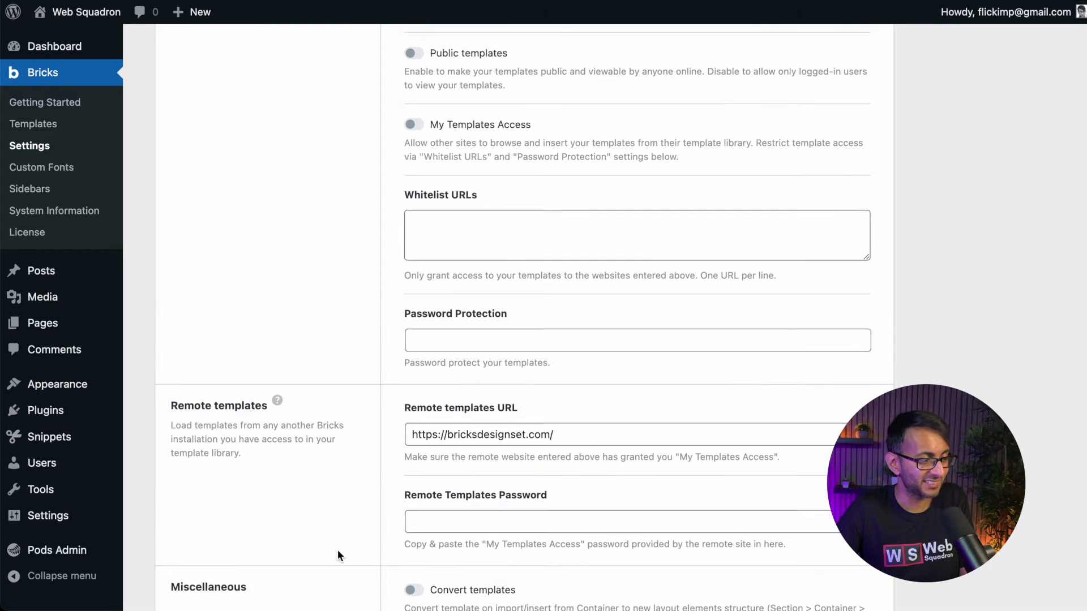
pyautogui.scroll(-3, 337, 556)
pyautogui.scroll(-2, 266, 577)
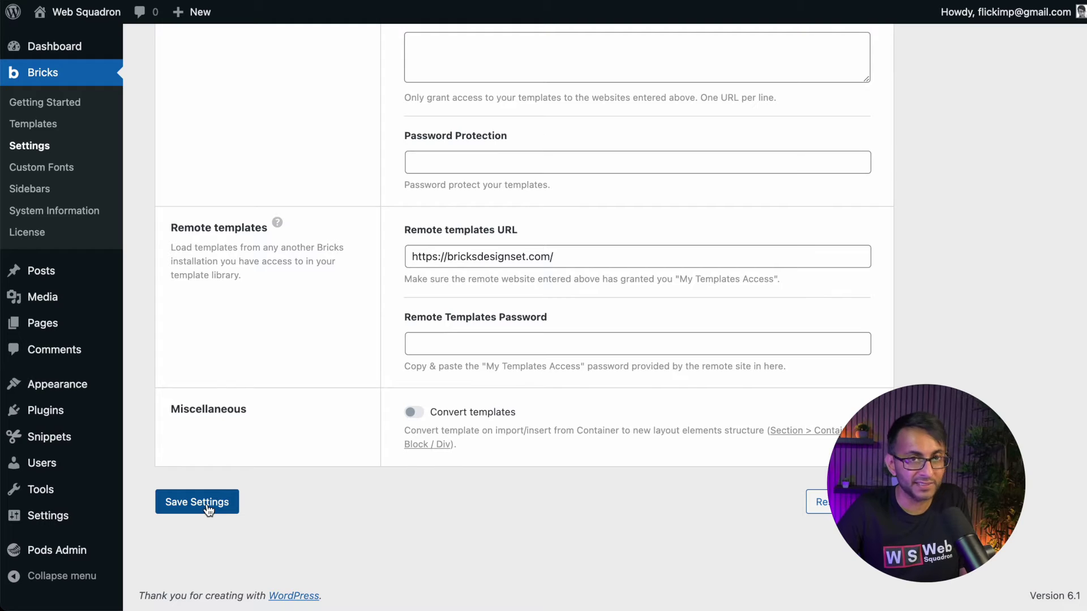
pyautogui.click(206, 504)
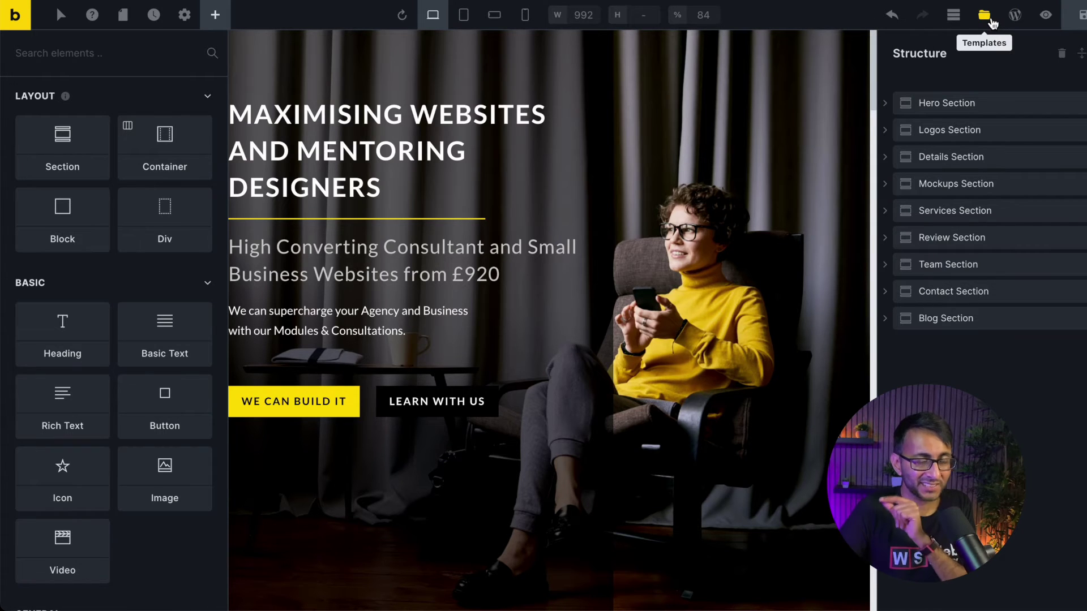
# Filter the remote templates to the Bricks Design Set bundle and Call To Action tag
pyautogui.click(985, 16)
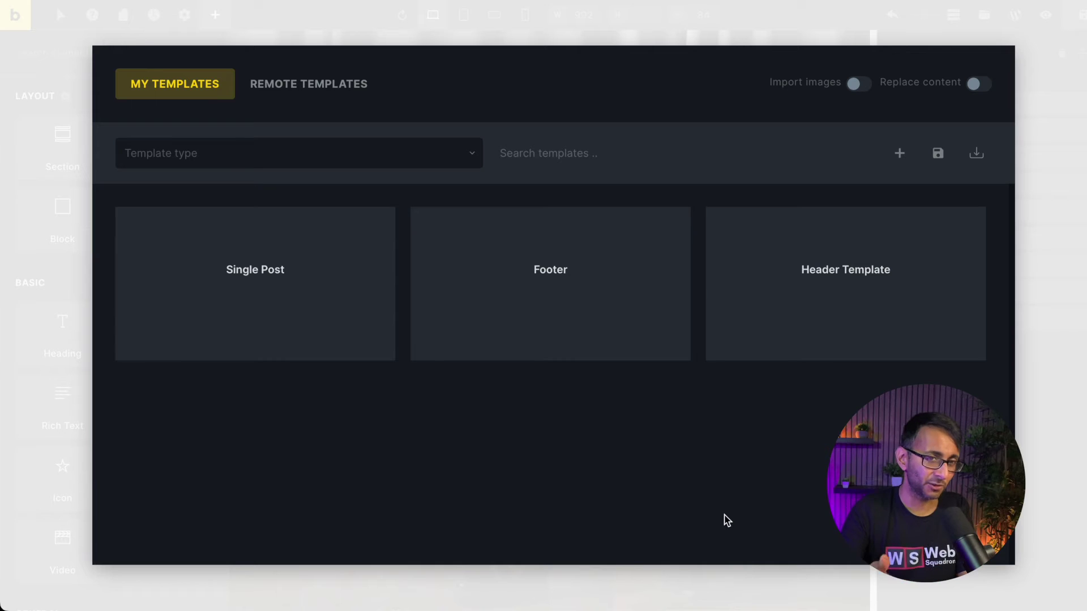
pyautogui.click(350, 84)
pyautogui.click(259, 161)
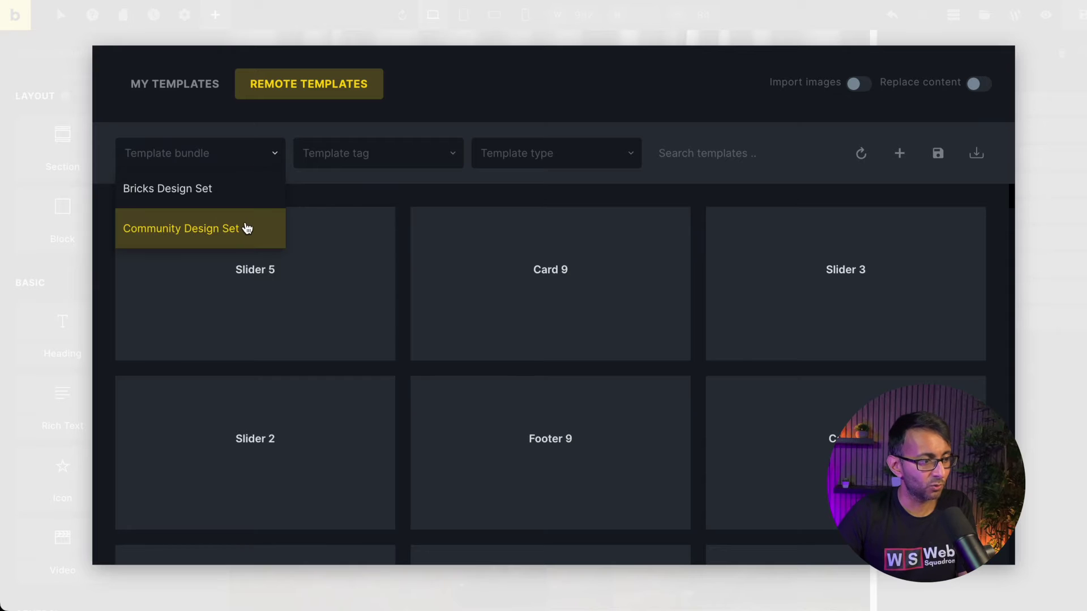
pyautogui.click(180, 228)
pyautogui.moveTo(550, 453)
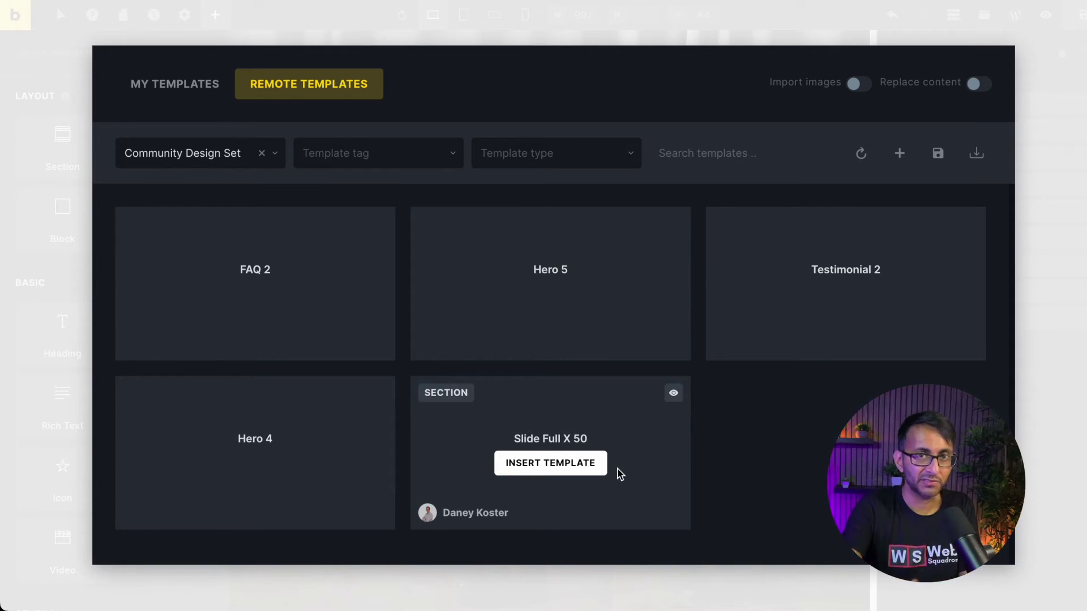
pyautogui.click(273, 155)
pyautogui.click(190, 189)
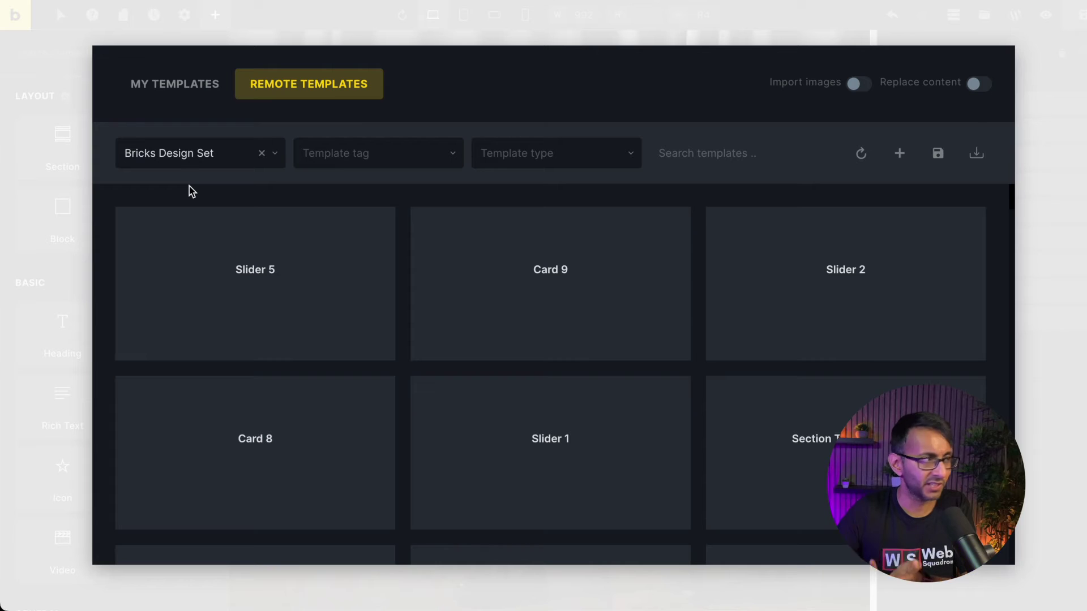
pyautogui.click(377, 153)
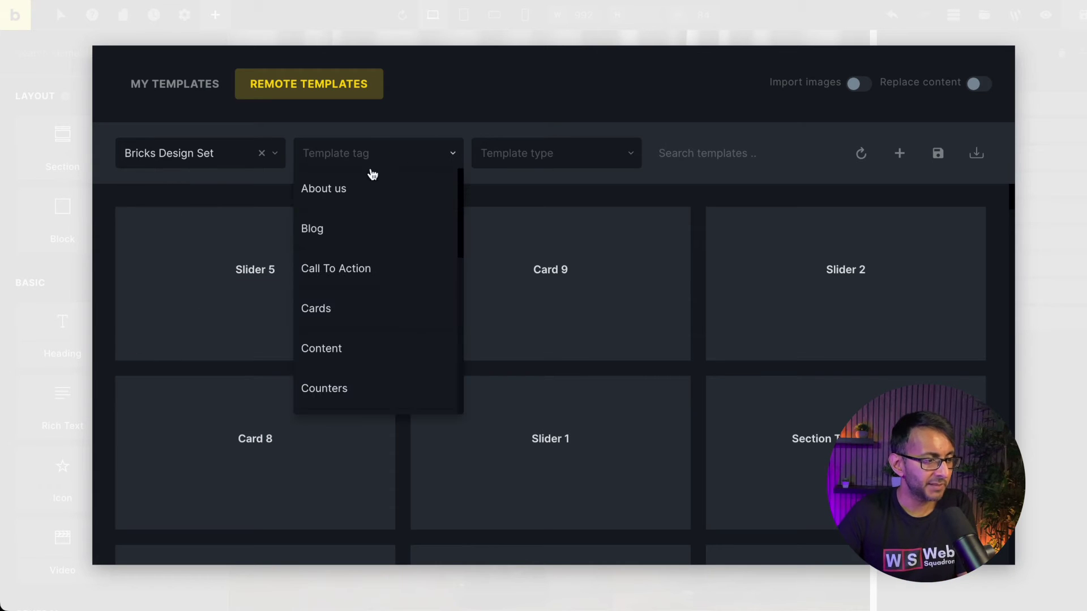
pyautogui.click(374, 256)
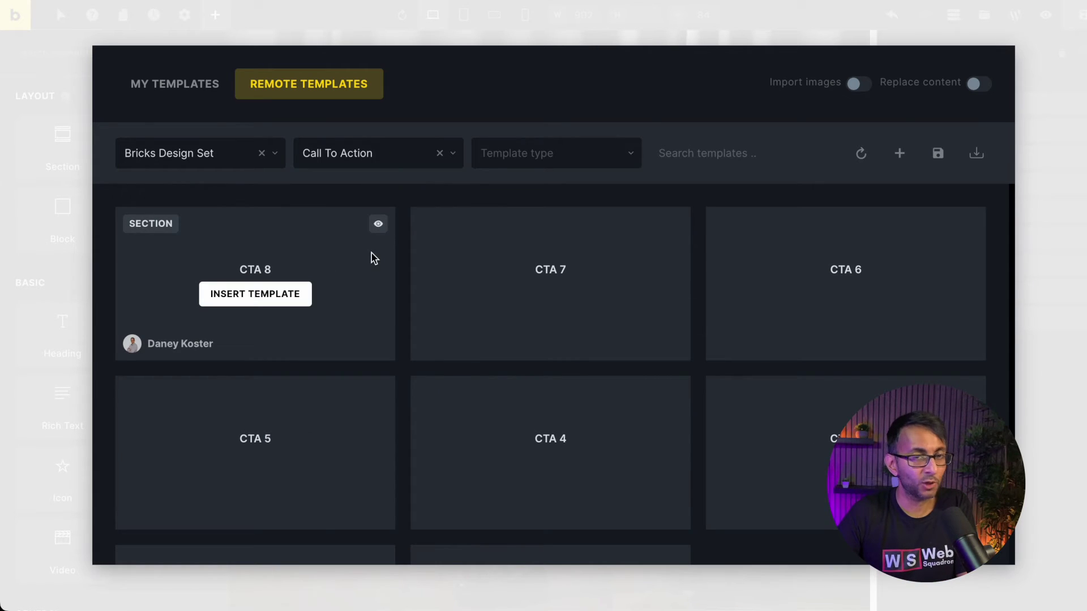
pyautogui.scroll(-1, 498, 429)
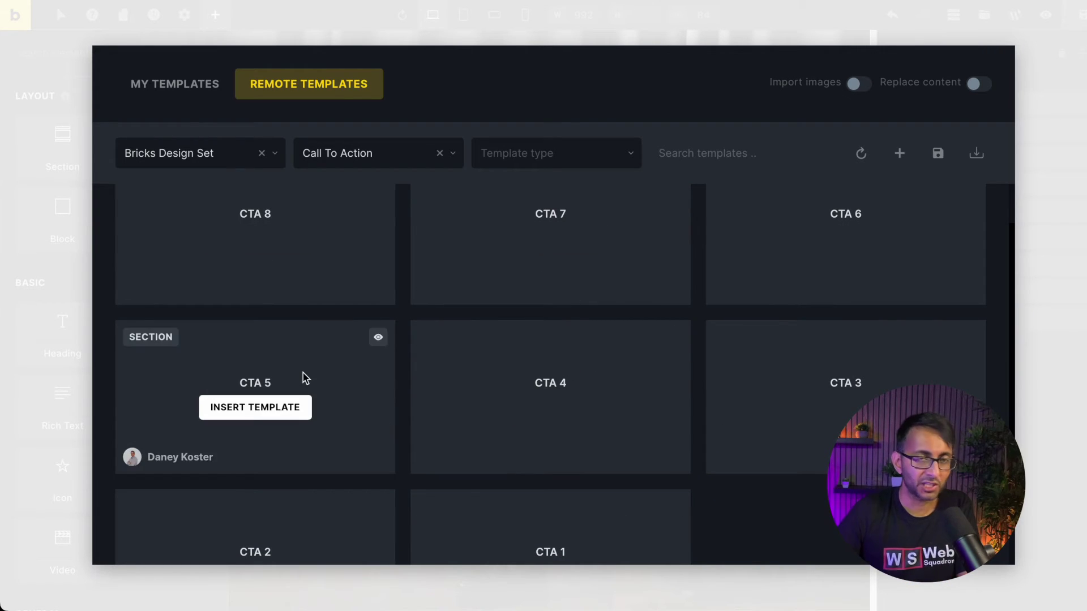
pyautogui.moveTo(551, 280)
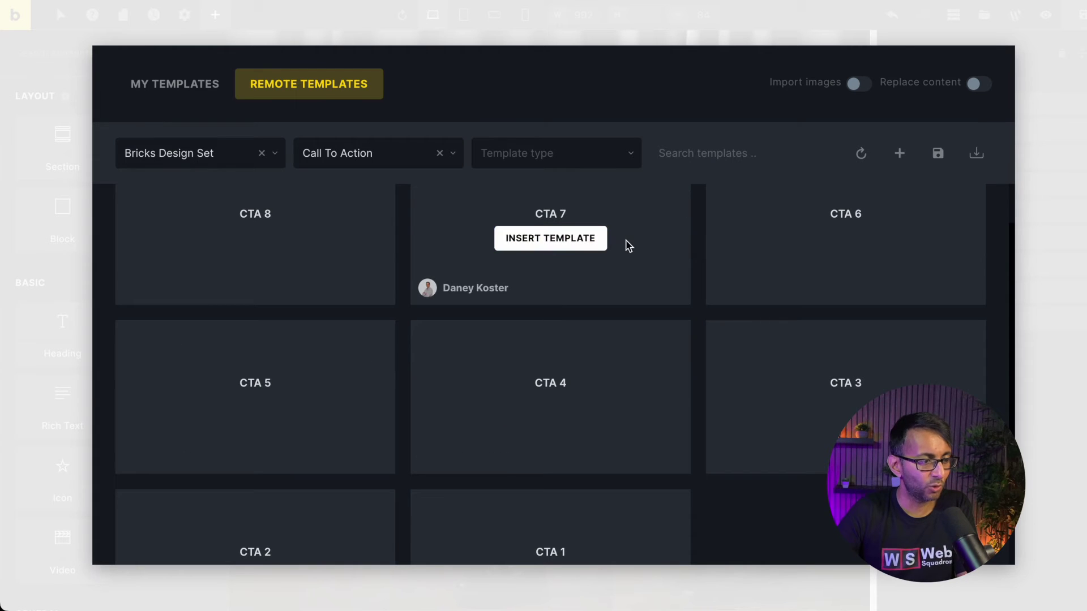
# Preview a call-to-action template full page, then choose to insert CTA 8
pyautogui.click(671, 230)
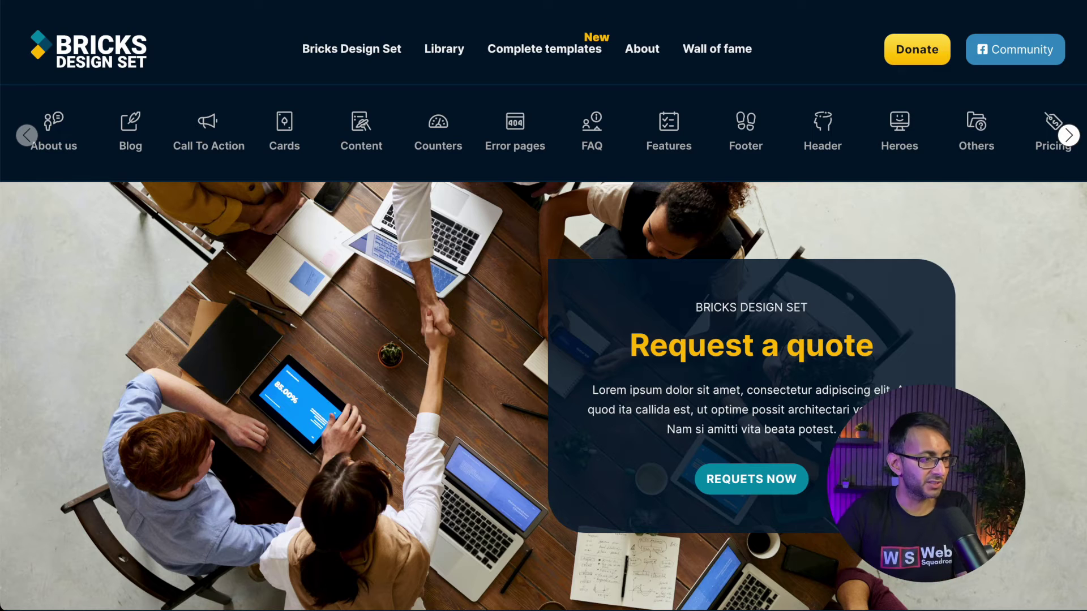
pyautogui.press('Escape')
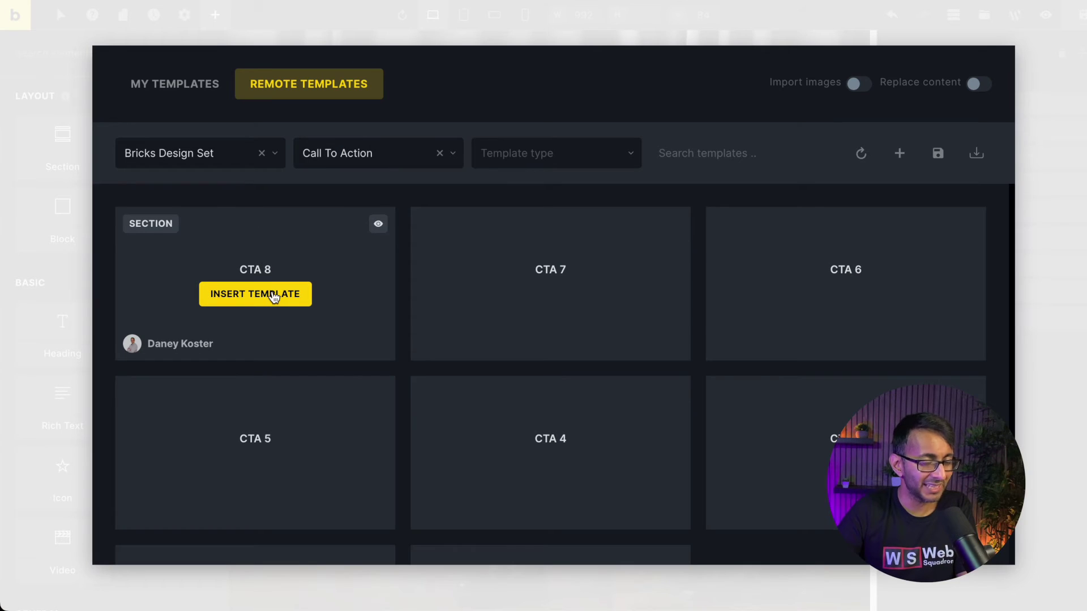
pyautogui.click(272, 296)
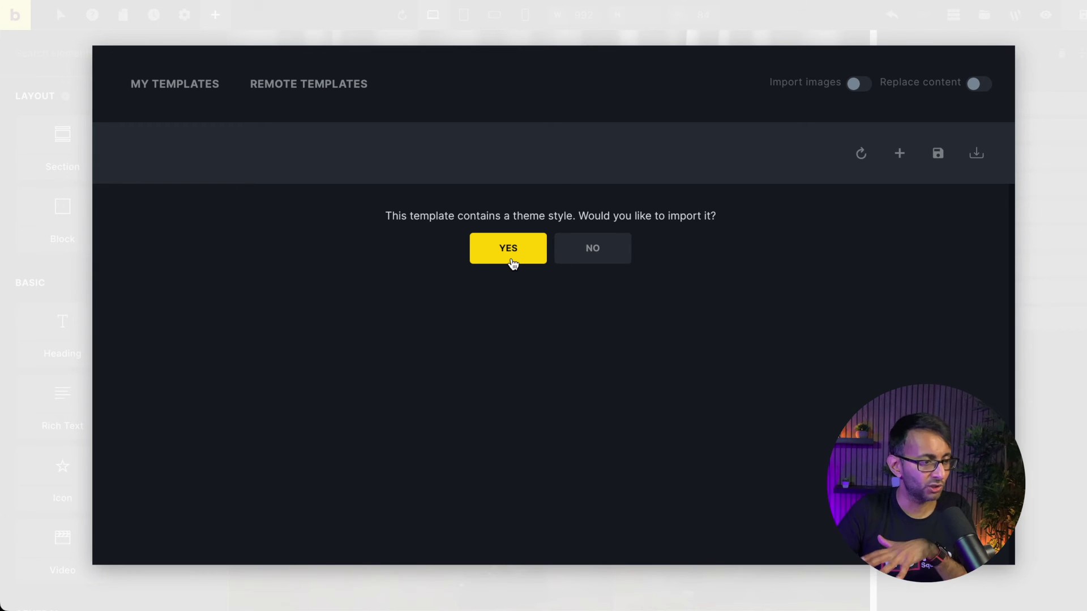
# Accept importing CTA 8's theme style and decline importing its colour palette
pyautogui.click(620, 248)
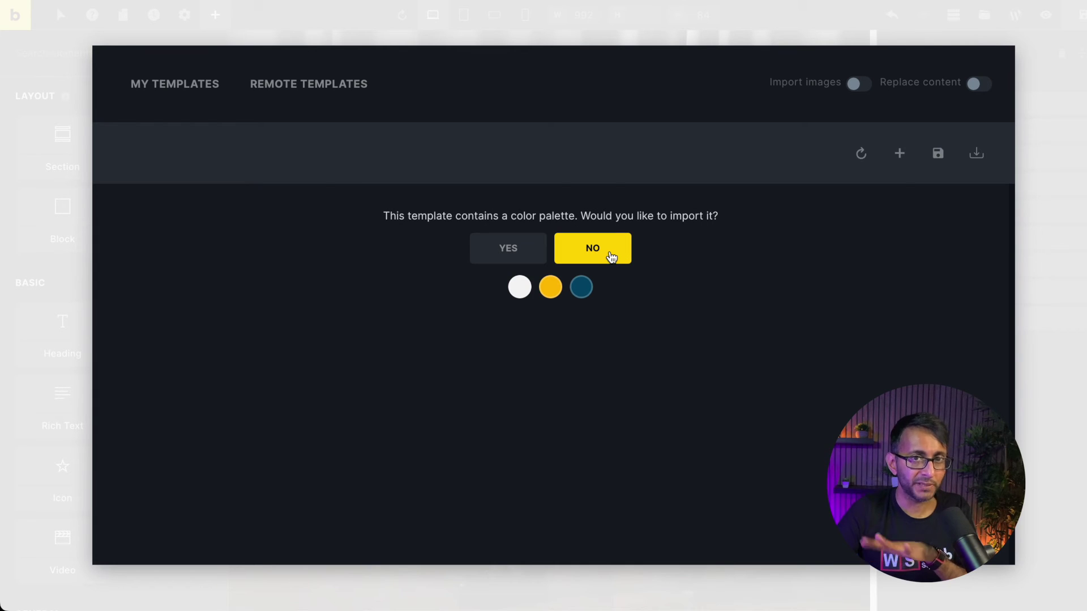
pyautogui.click(611, 255)
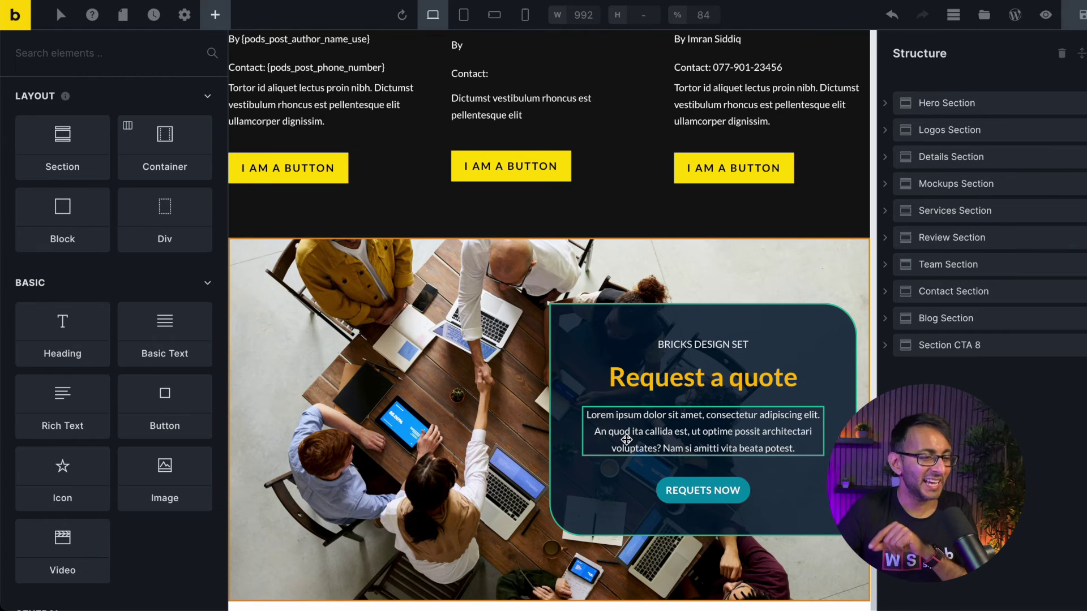
# Expand Section CTA 8 in the Structure panel to show its card, heading, texts and button
pyautogui.click(885, 345)
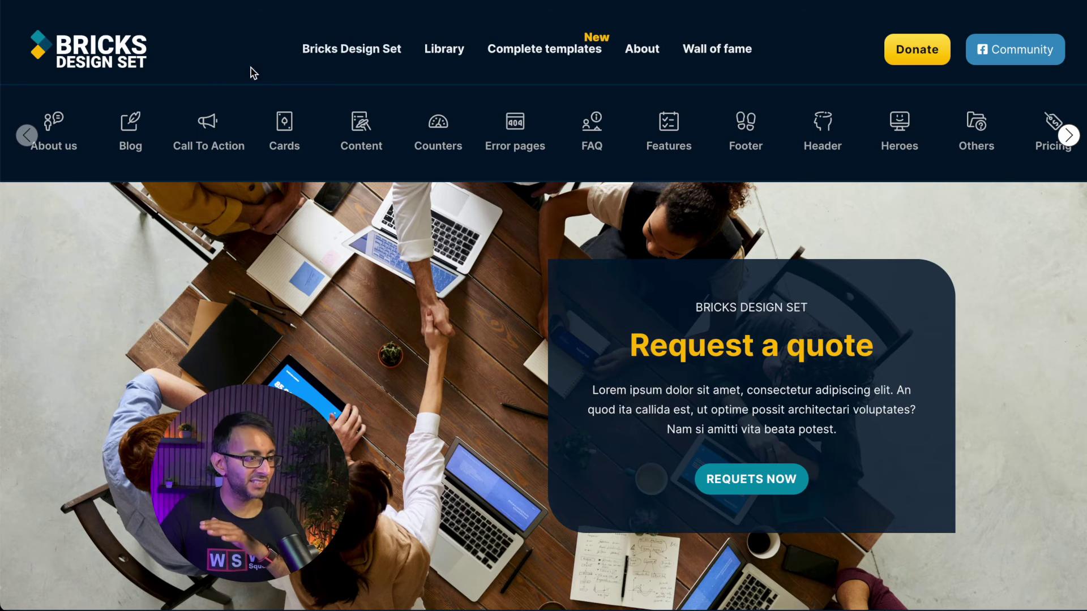
# Return to the Bricks Design Set home page and reopen the Wall of fame listing
pyautogui.click(351, 48)
pyautogui.scroll(-1, 671, 357)
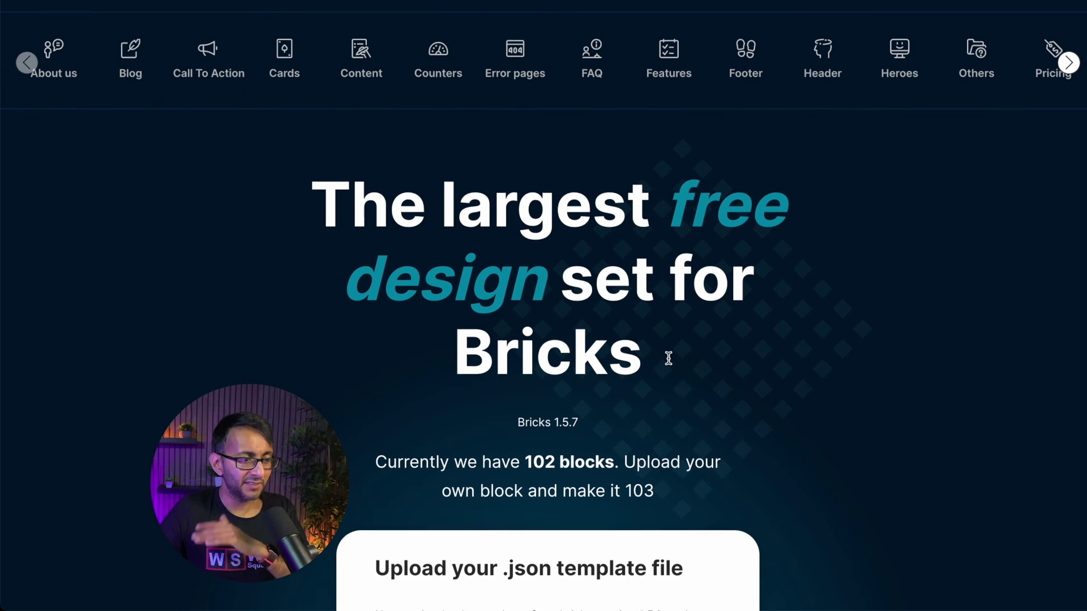
pyautogui.scroll(1, 672, 357)
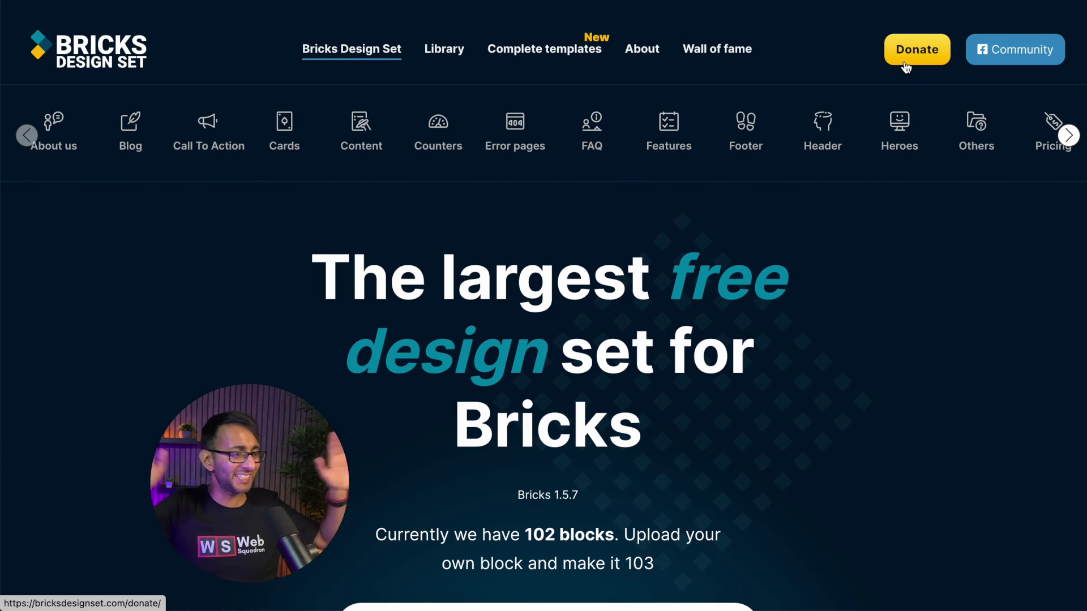
pyautogui.click(718, 48)
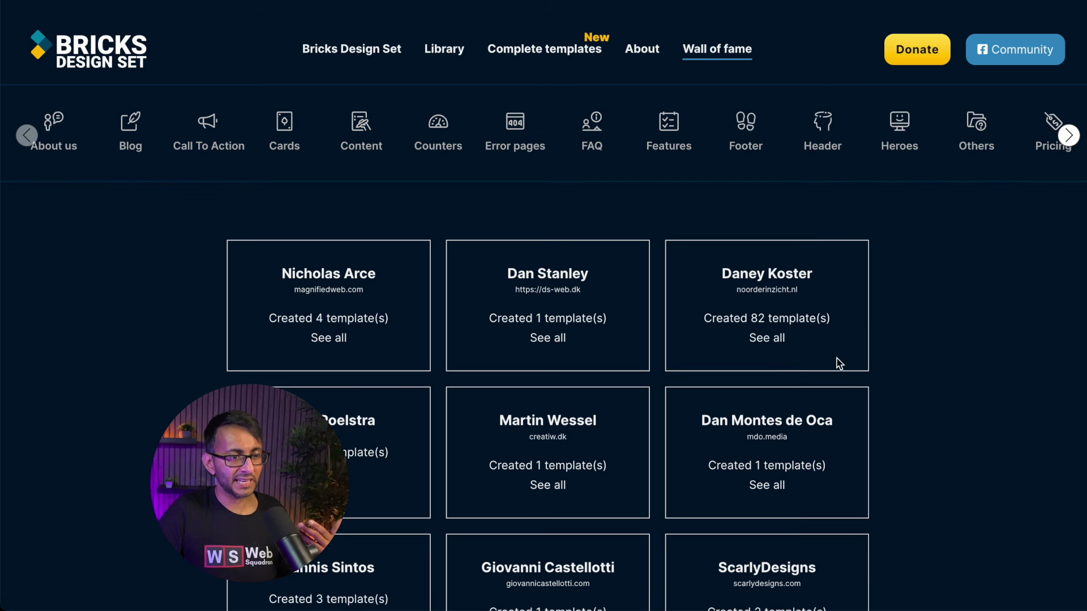
pyautogui.scroll(-3, 881, 381)
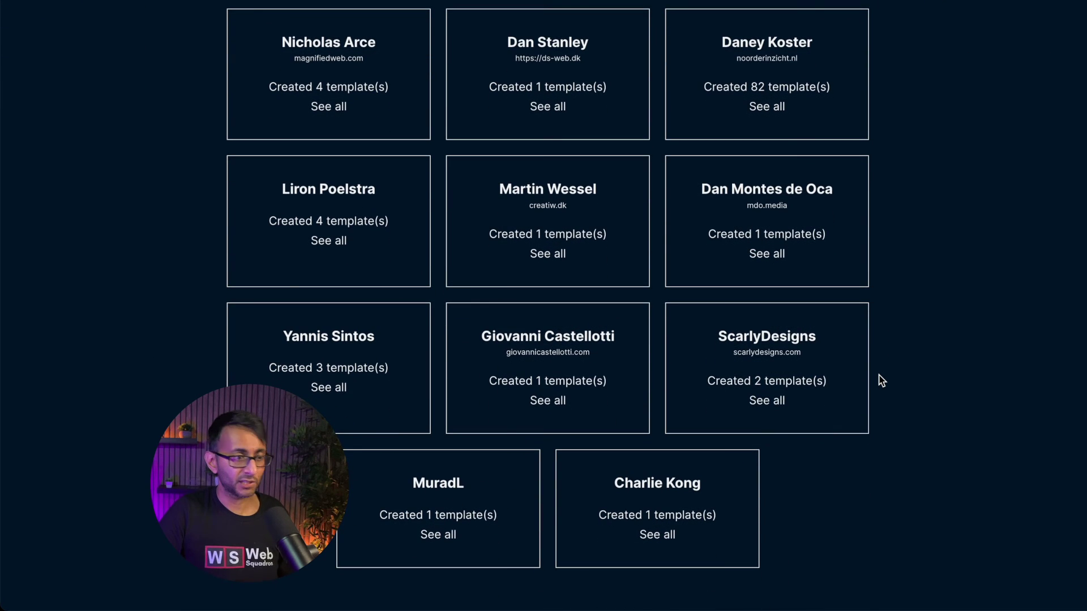
pyautogui.scroll(3, 881, 381)
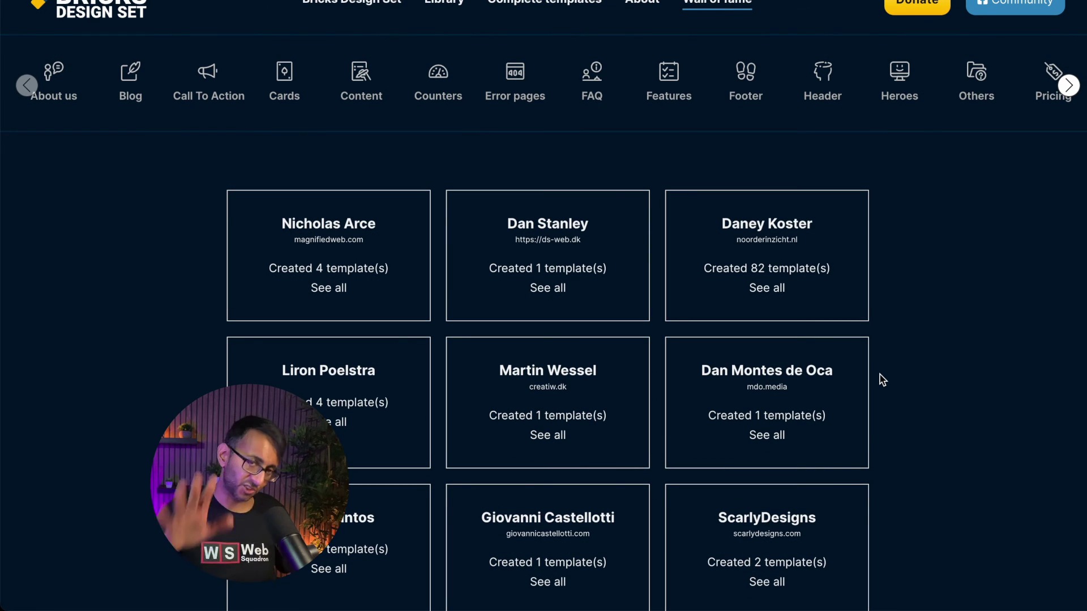
pyautogui.scroll(1, 589, 292)
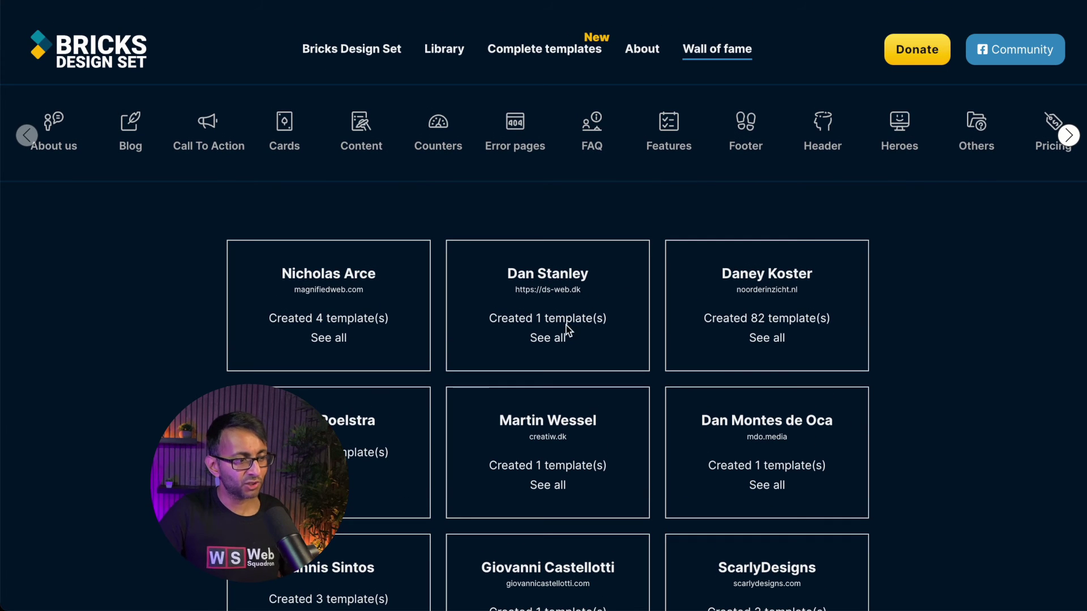